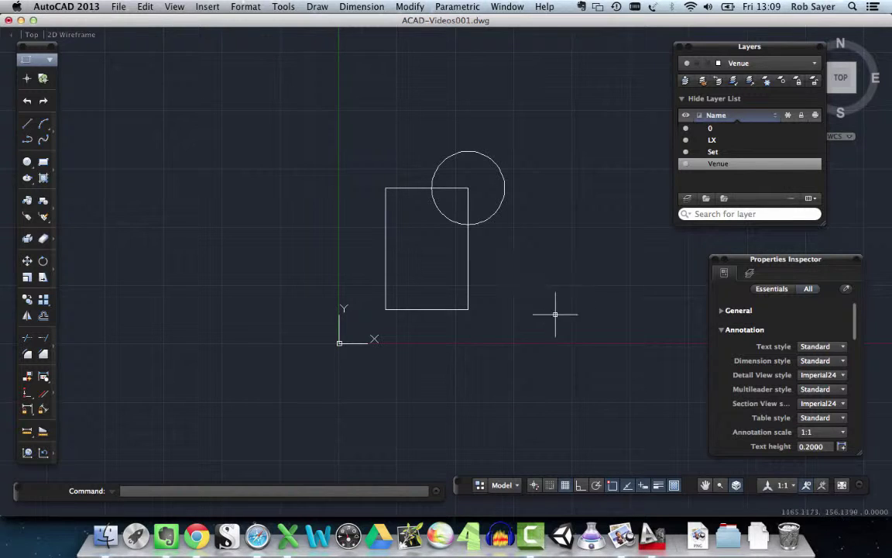
# Step: Try to union the rectangle and the circle overlapping its upper-right corner
pyautogui.click(367, 118)
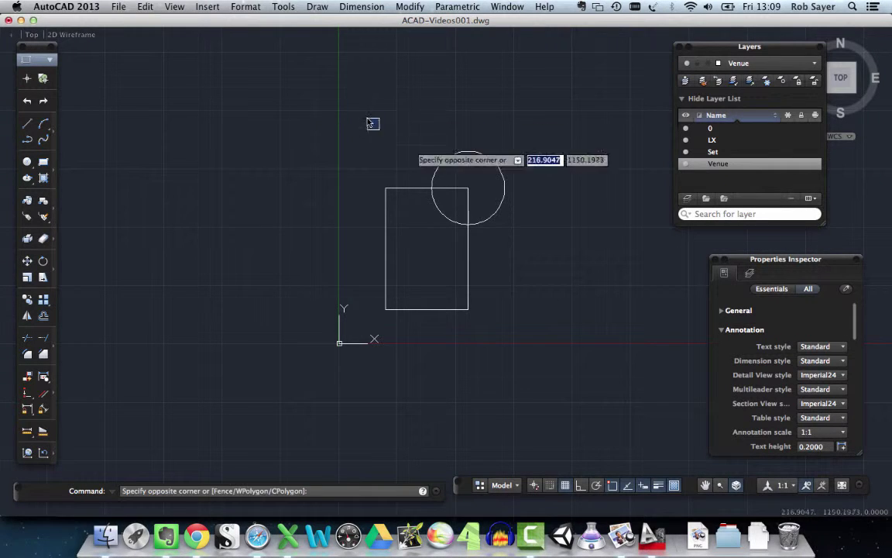
pyautogui.click(545, 343)
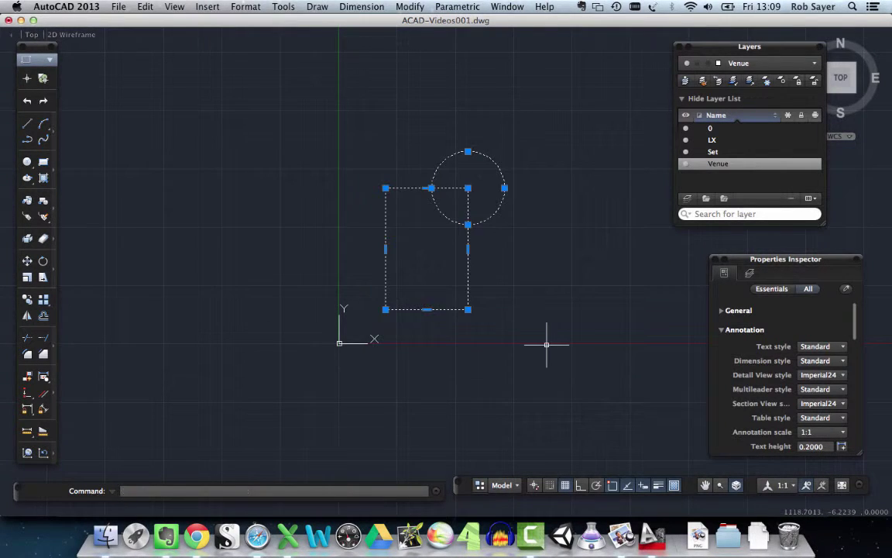
pyautogui.write('UNION')
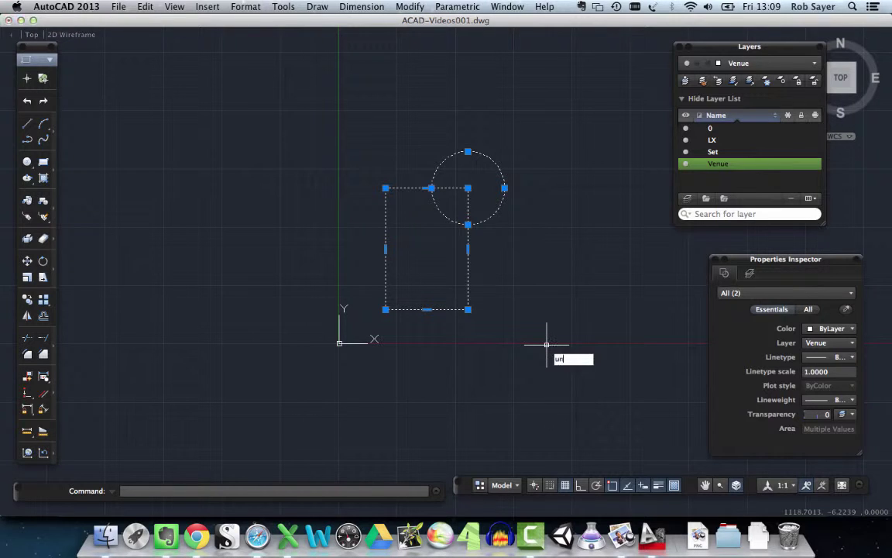
pyautogui.press('Return')
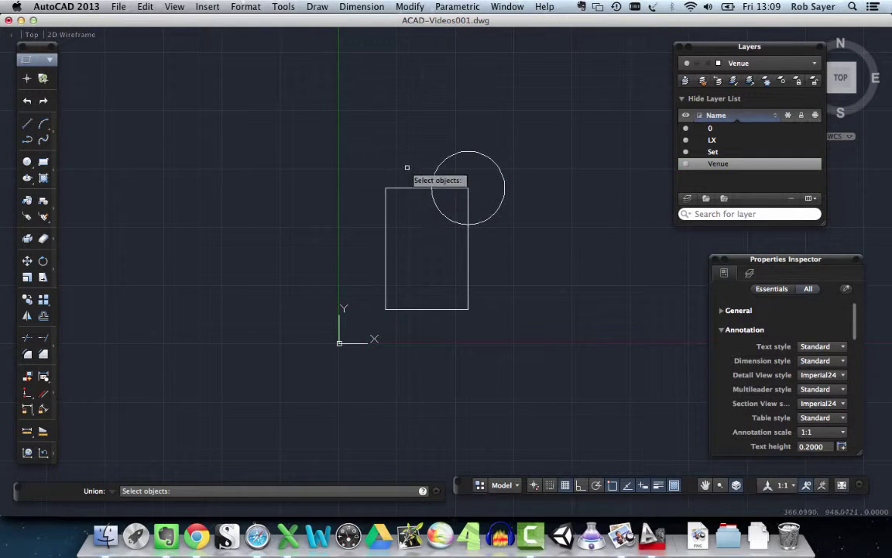
pyautogui.click(367, 109)
pyautogui.click(580, 346)
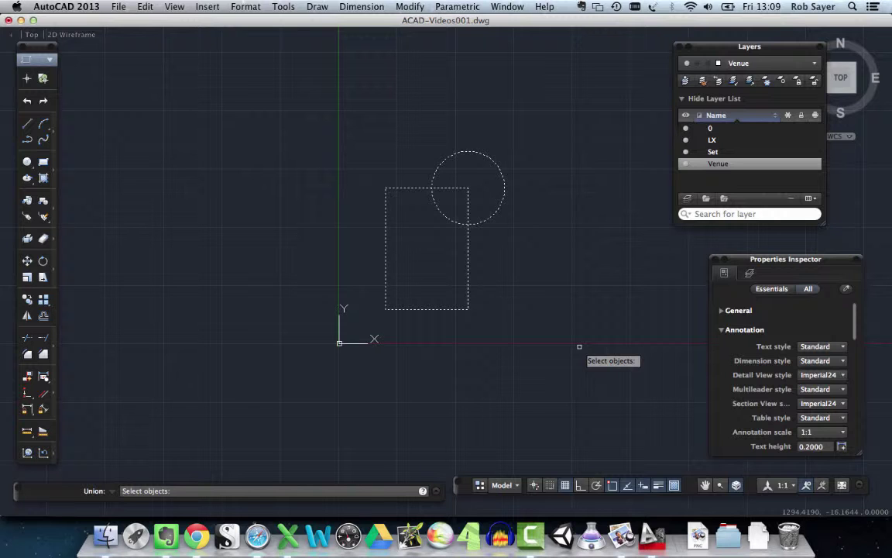
pyautogui.press('Return')
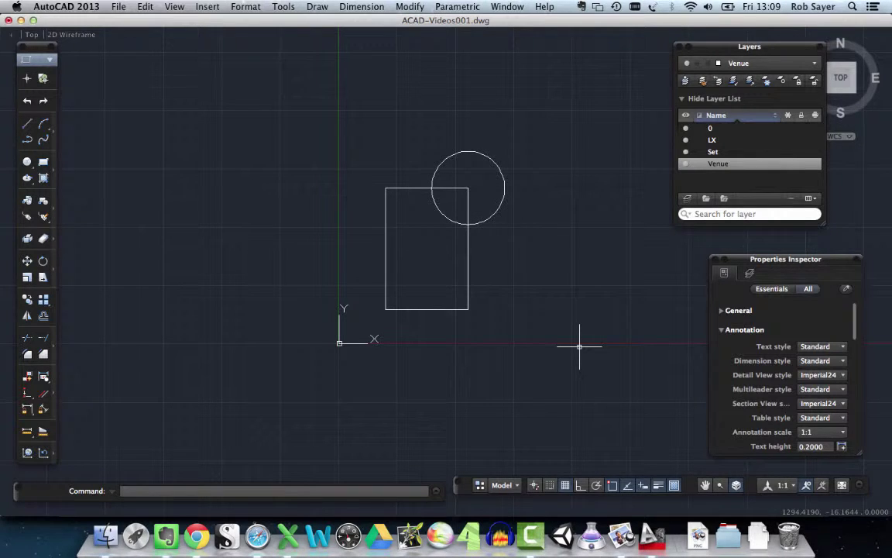
pyautogui.click(495, 216)
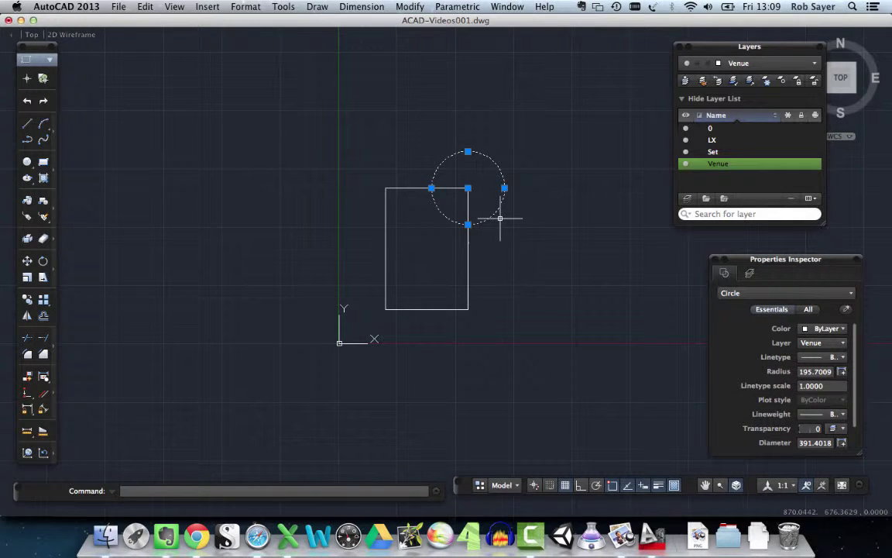
pyautogui.press('Delete')
pyautogui.press('super+z')
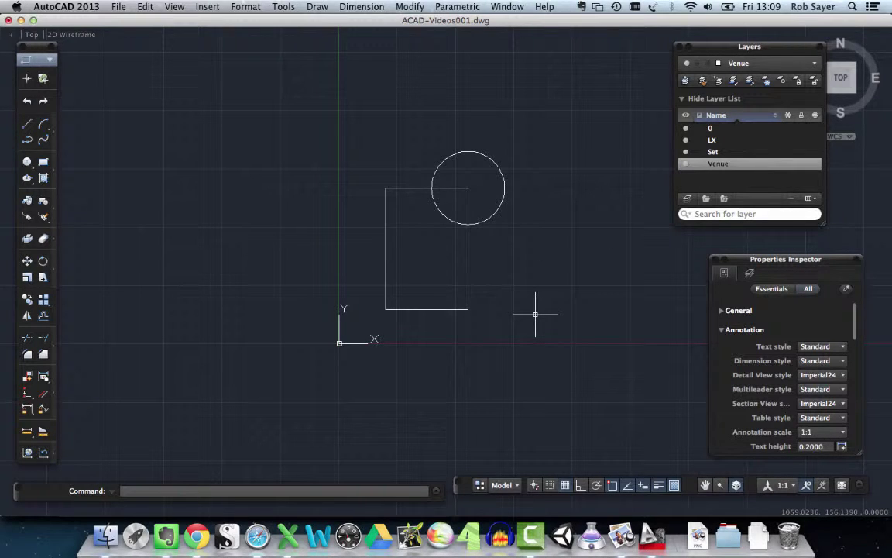
# Step: Convert both the rectangle and the overlapping circle into regions with the REGION command
pyautogui.write('REC')
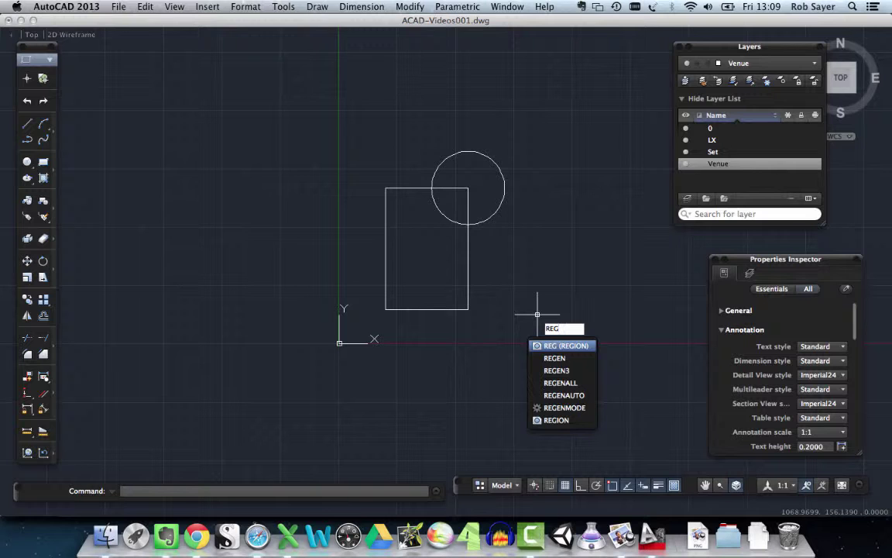
pyautogui.press('Return')
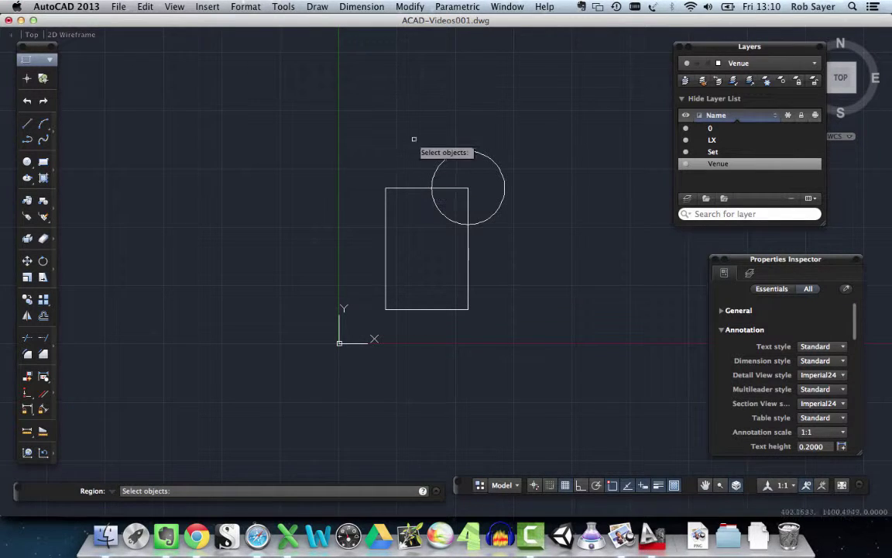
pyautogui.click(359, 120)
pyautogui.click(551, 344)
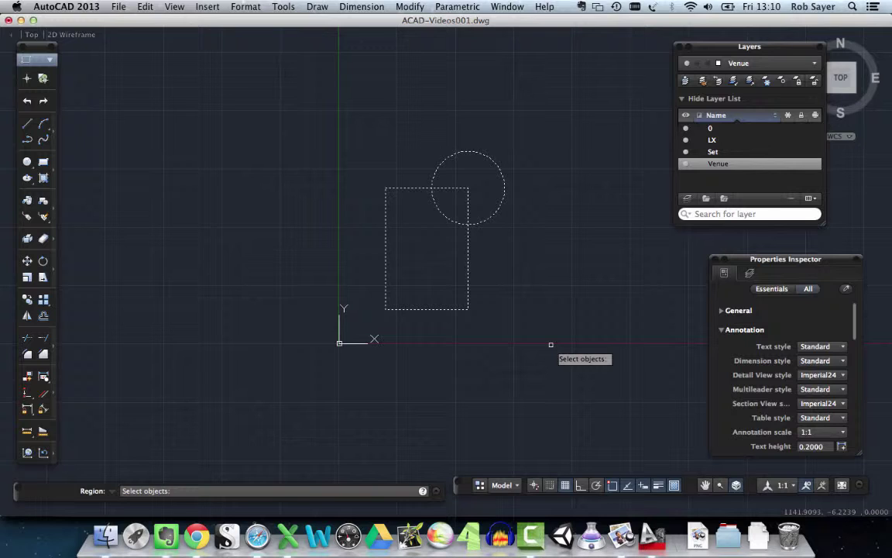
pyautogui.press('Return')
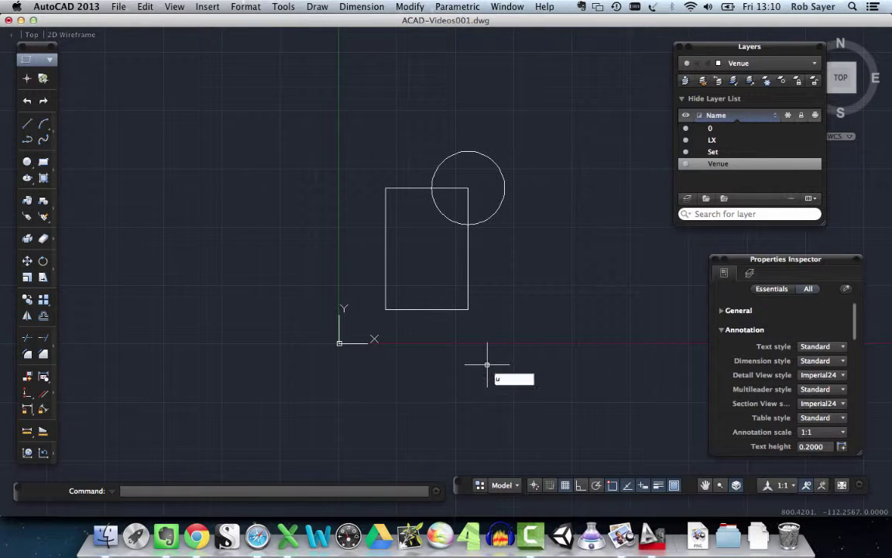
# Step: Union the rectangle region and the circle region into one combined shape
pyautogui.write('UNI')
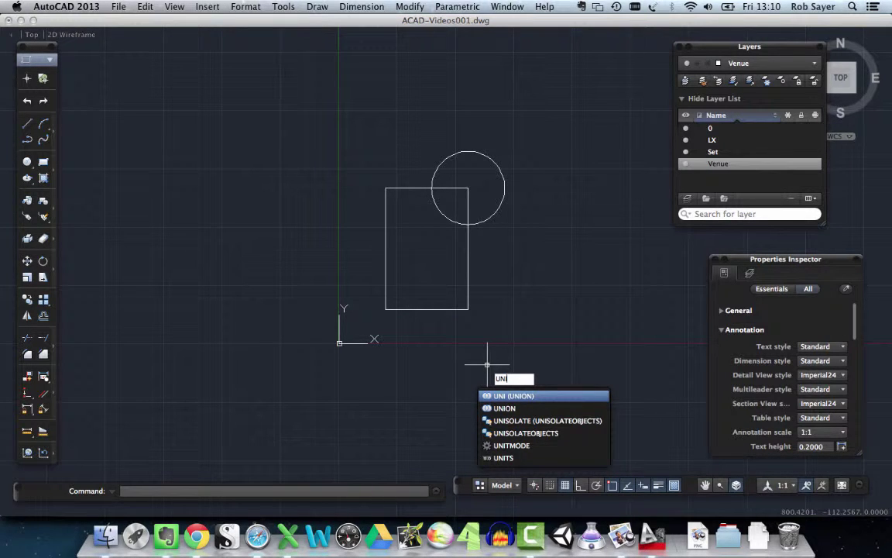
pyautogui.press('Return')
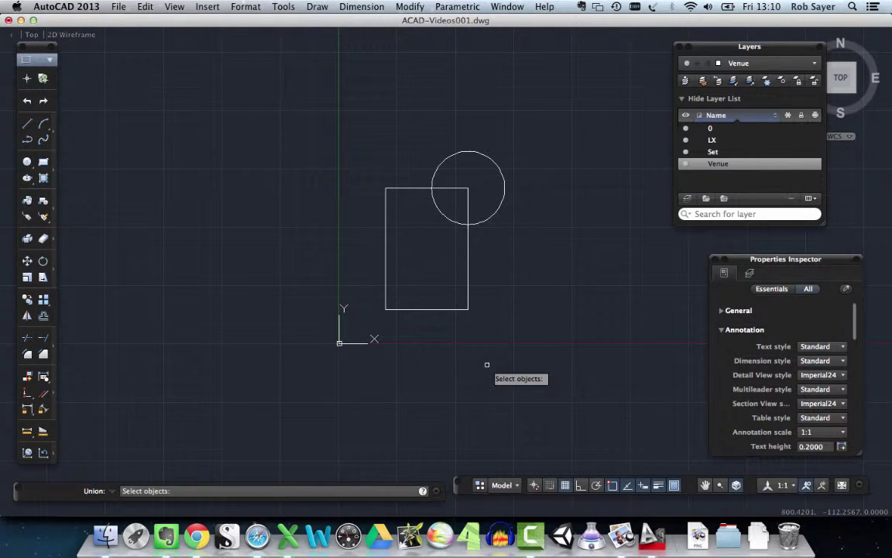
pyautogui.click(364, 116)
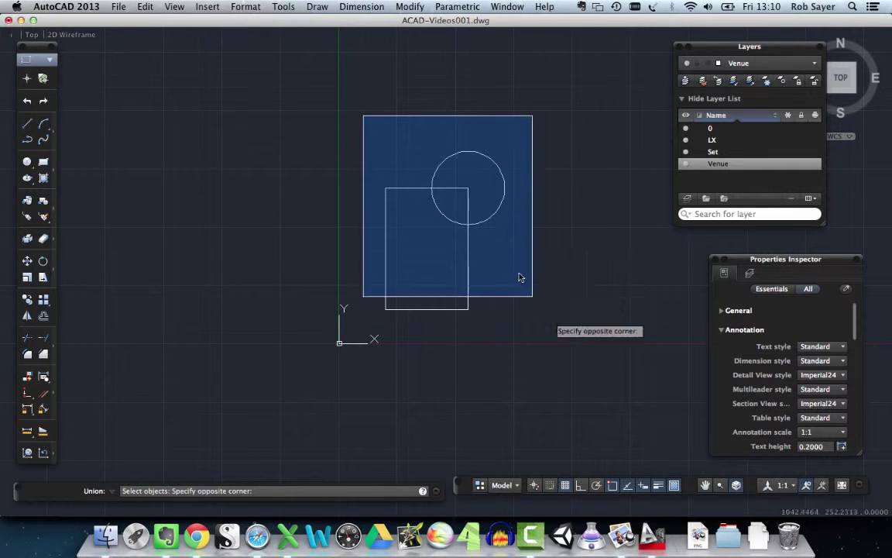
pyautogui.click(584, 368)
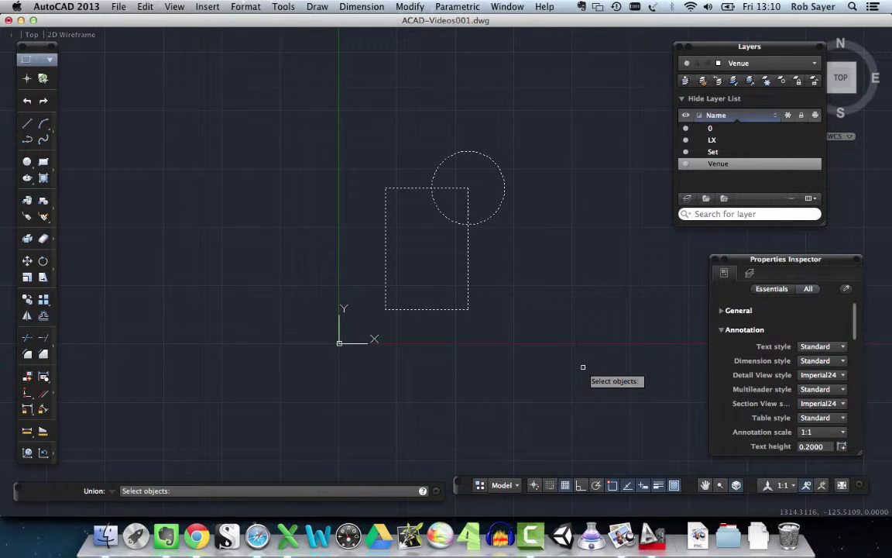
pyautogui.press('Return')
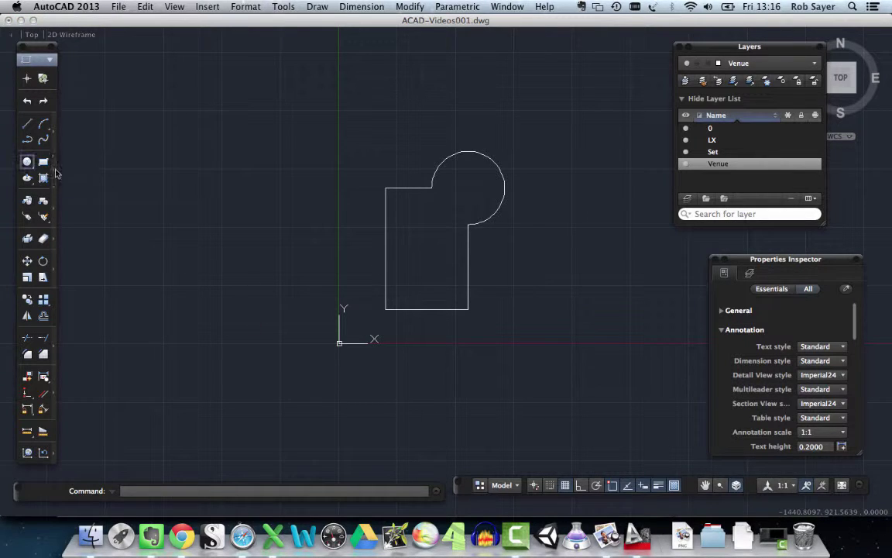
# Step: Draw a small circle centred on the lower-left corner of the combined shape
pyautogui.click(27, 162)
pyautogui.click(385, 309)
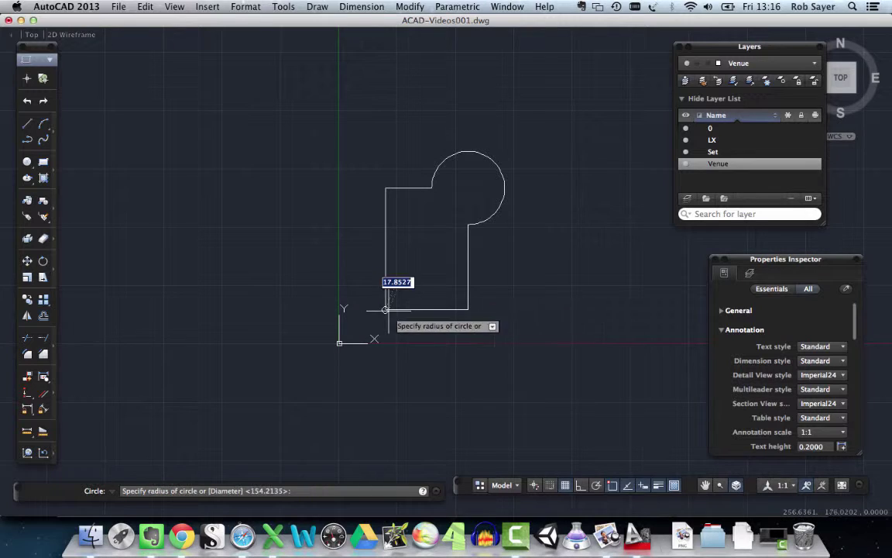
pyautogui.click(409, 317)
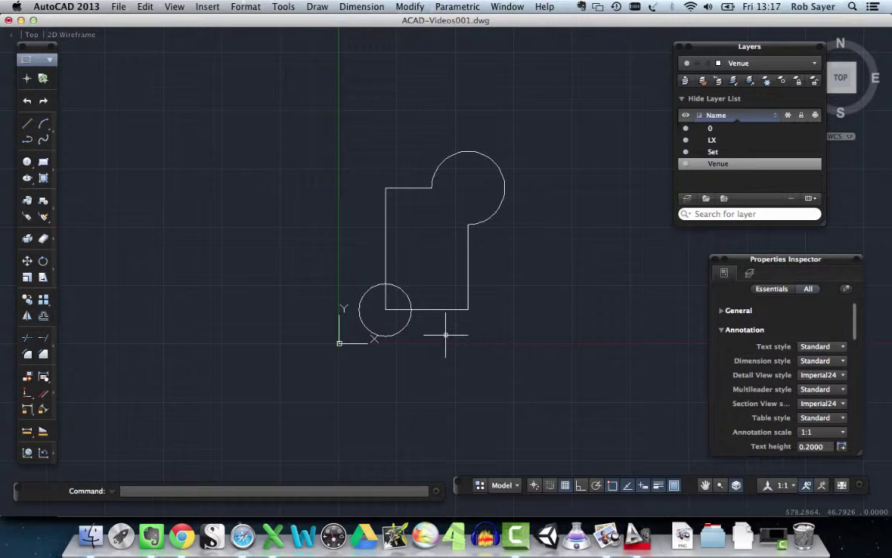
# Step: Run REGION on the combined shape and the small circle to convert the circle into a region
pyautogui.write('REG')
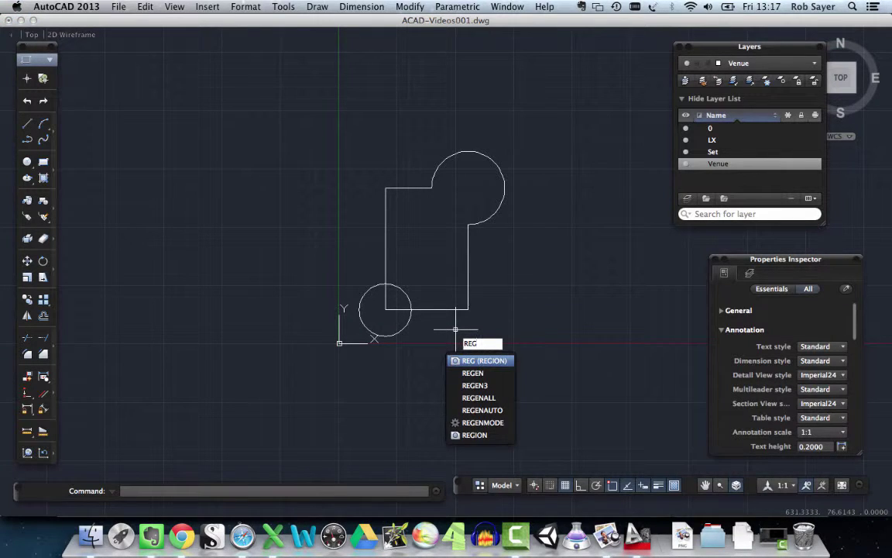
pyautogui.press('Return')
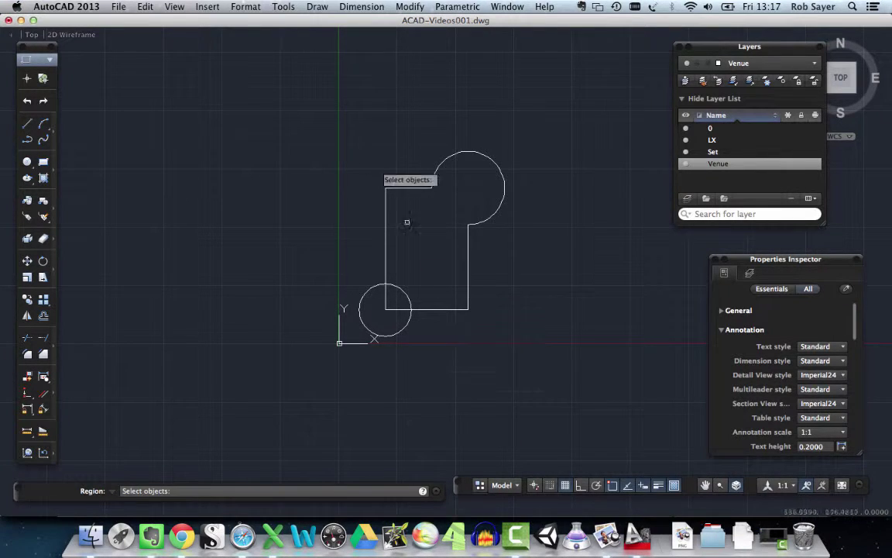
pyautogui.click(304, 104)
pyautogui.click(593, 399)
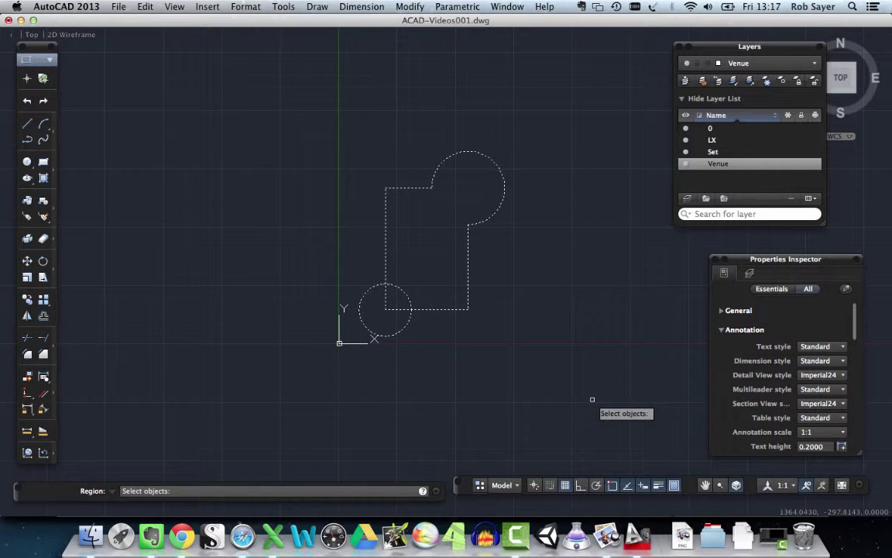
pyautogui.press('Return')
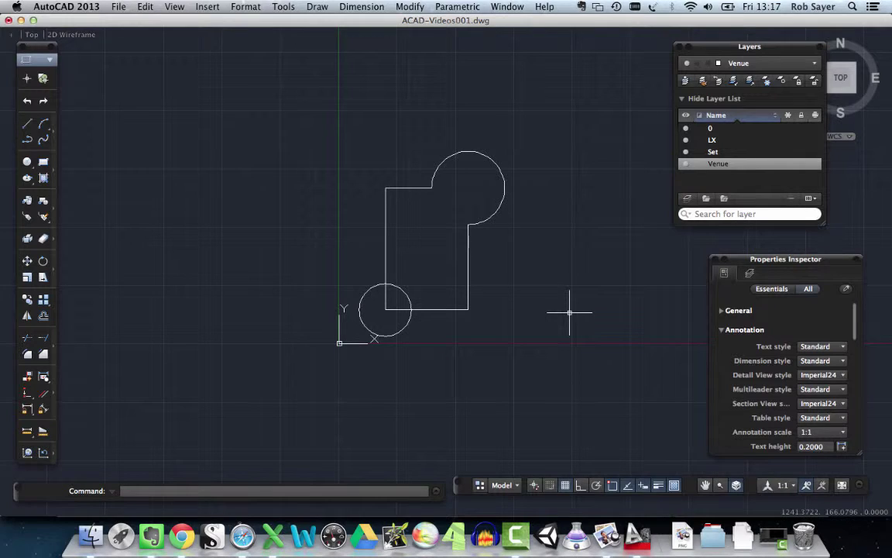
# Step: Subtract the small circle region from the combined shape, cutting a concave notch at its lower-left corner
pyautogui.write('subt')
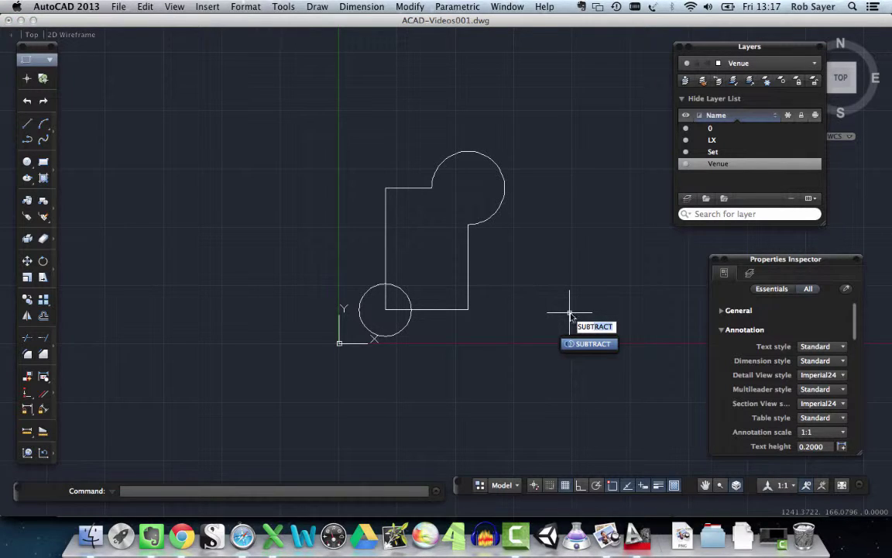
pyautogui.press('Return')
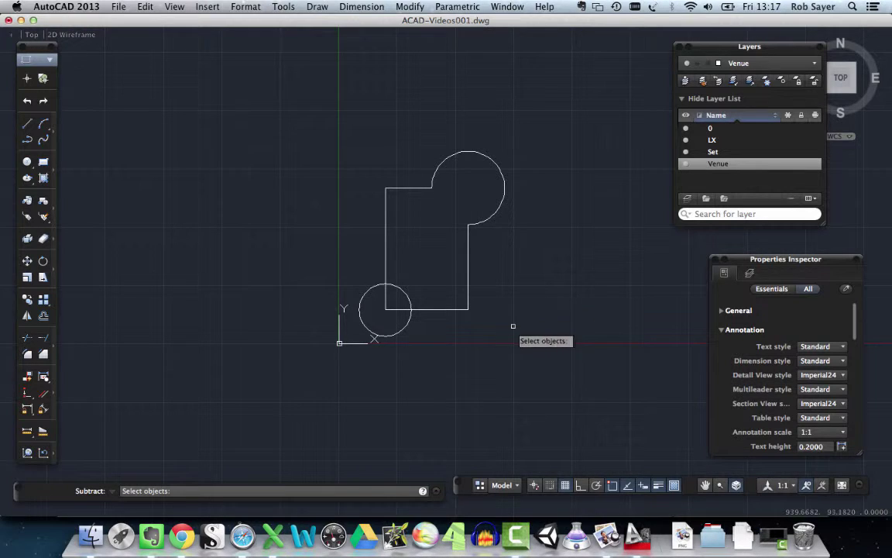
pyautogui.click(451, 309)
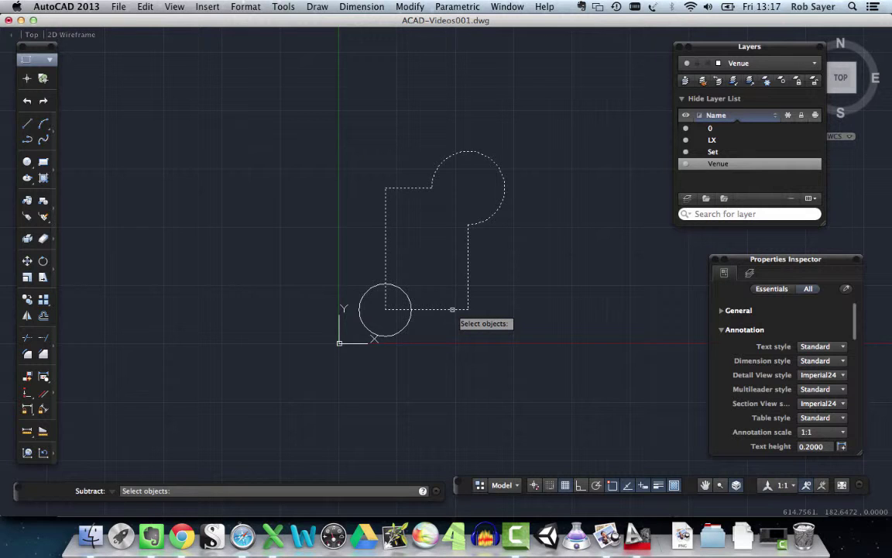
pyautogui.press('Return')
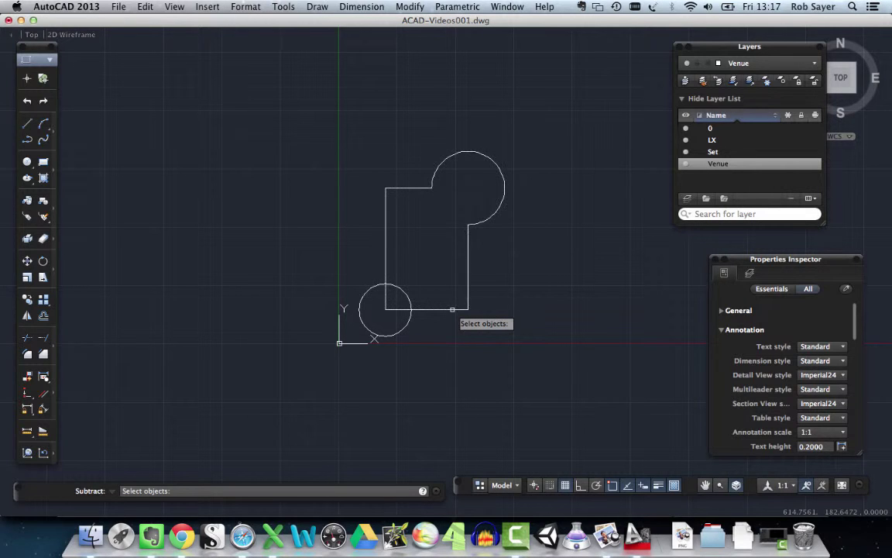
pyautogui.click(398, 332)
pyautogui.press('Return')
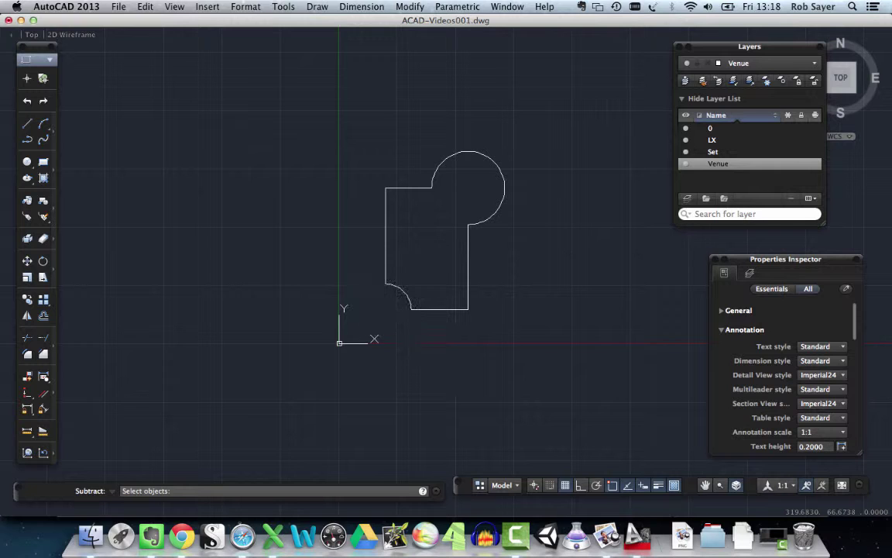